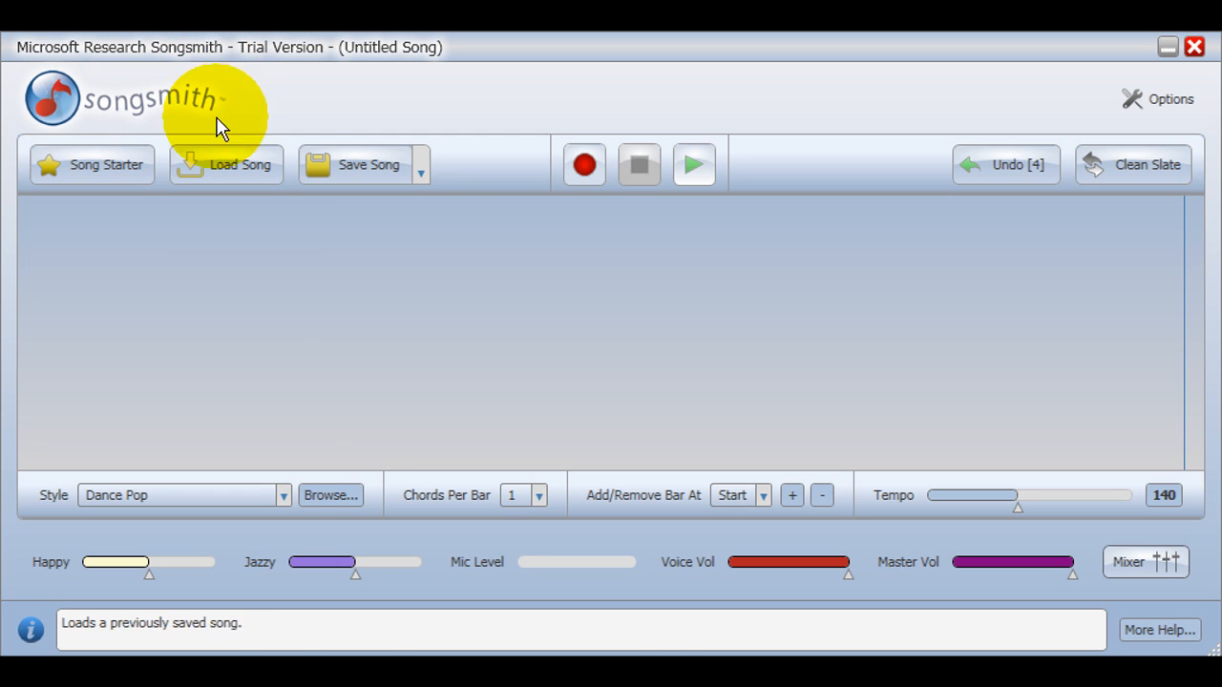
Step: Browse the Style list repeatedly, keeping Dance Pop for now while looking for Pop
{"action": "left_click", "coordinate": [282, 495]}
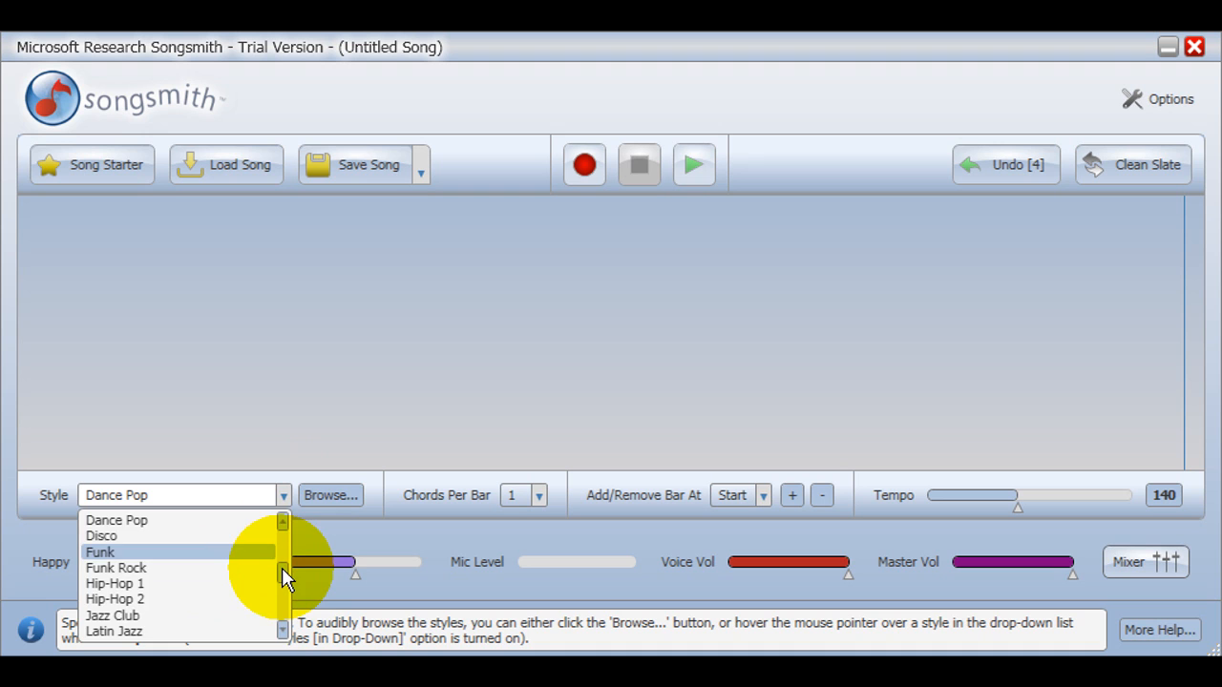
{"action": "left_click_drag", "start_coordinate": [282, 567], "coordinate": [283, 534]}
{"action": "left_click", "coordinate": [283, 440]}
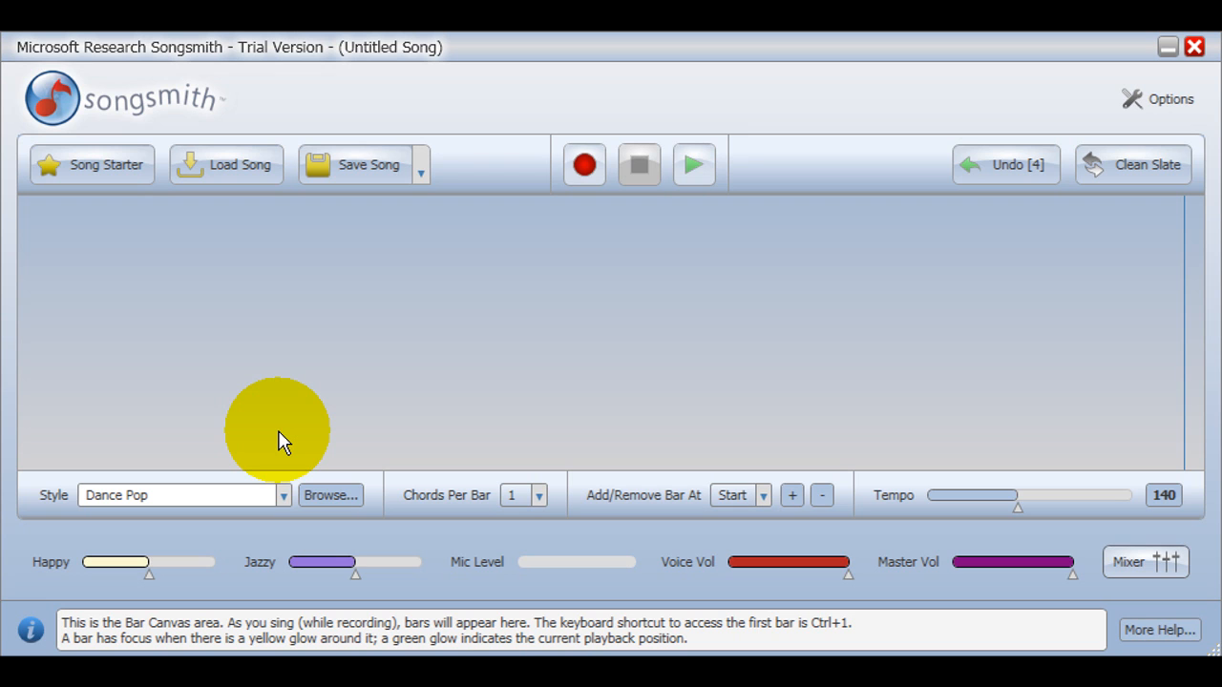
{"action": "left_click", "coordinate": [283, 494]}
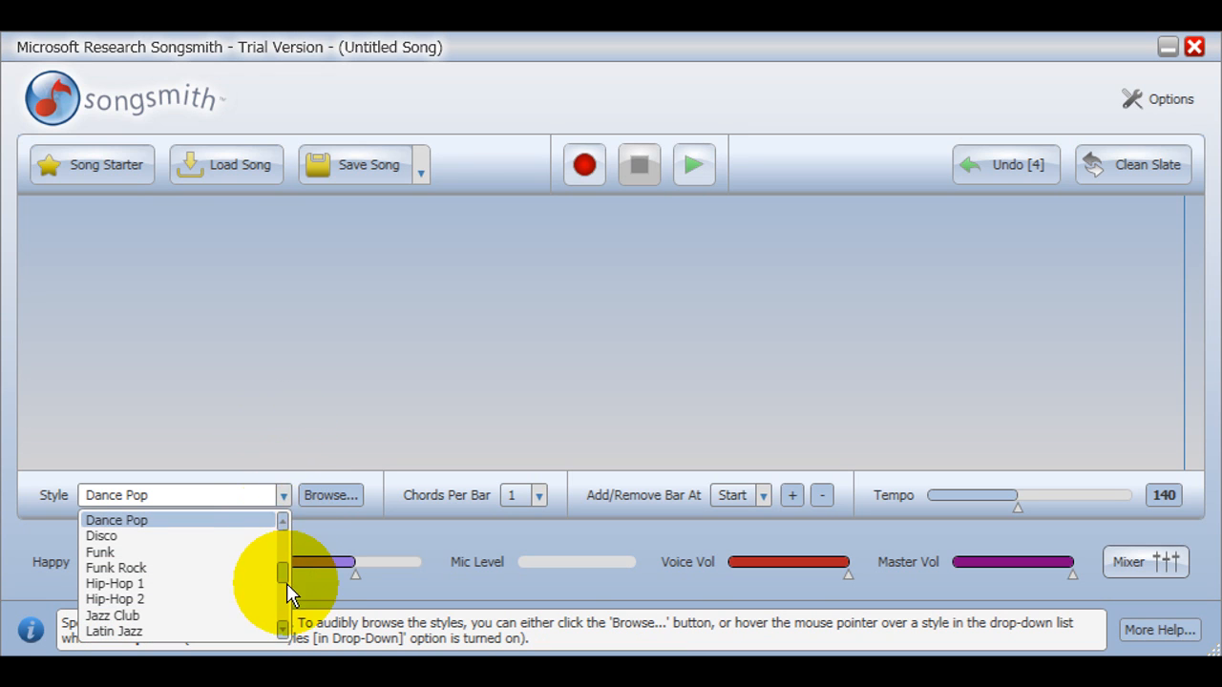
{"action": "left_click", "coordinate": [268, 454]}
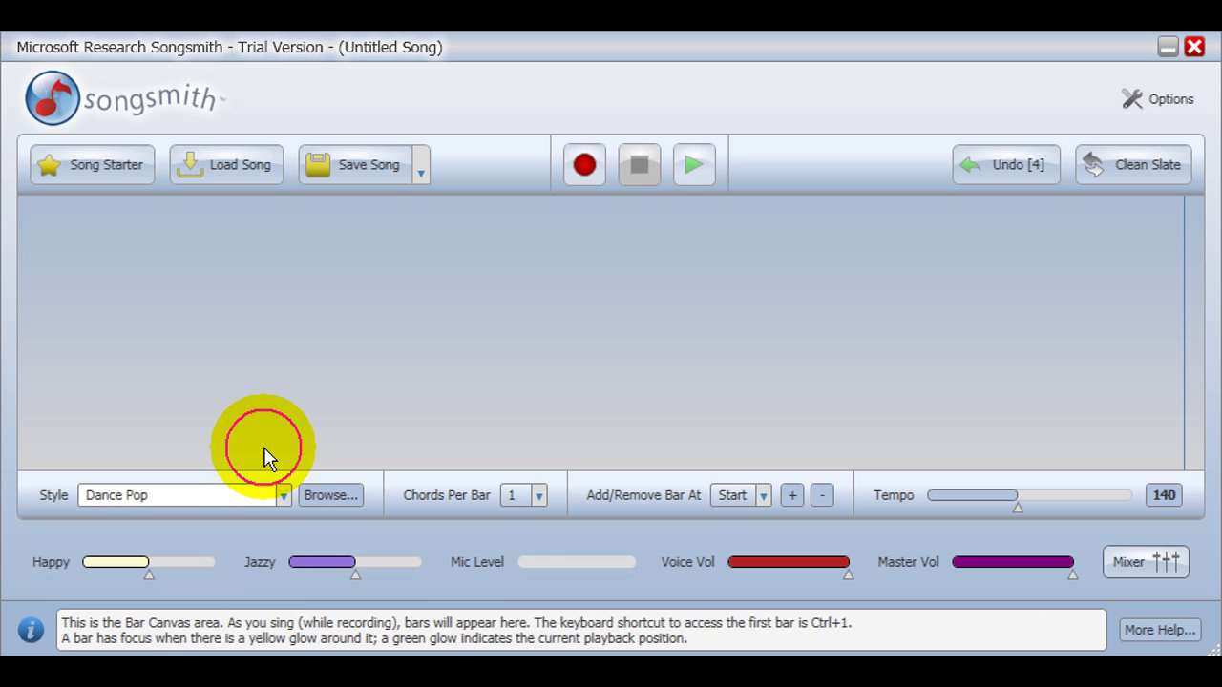
{"action": "left_click", "coordinate": [283, 495]}
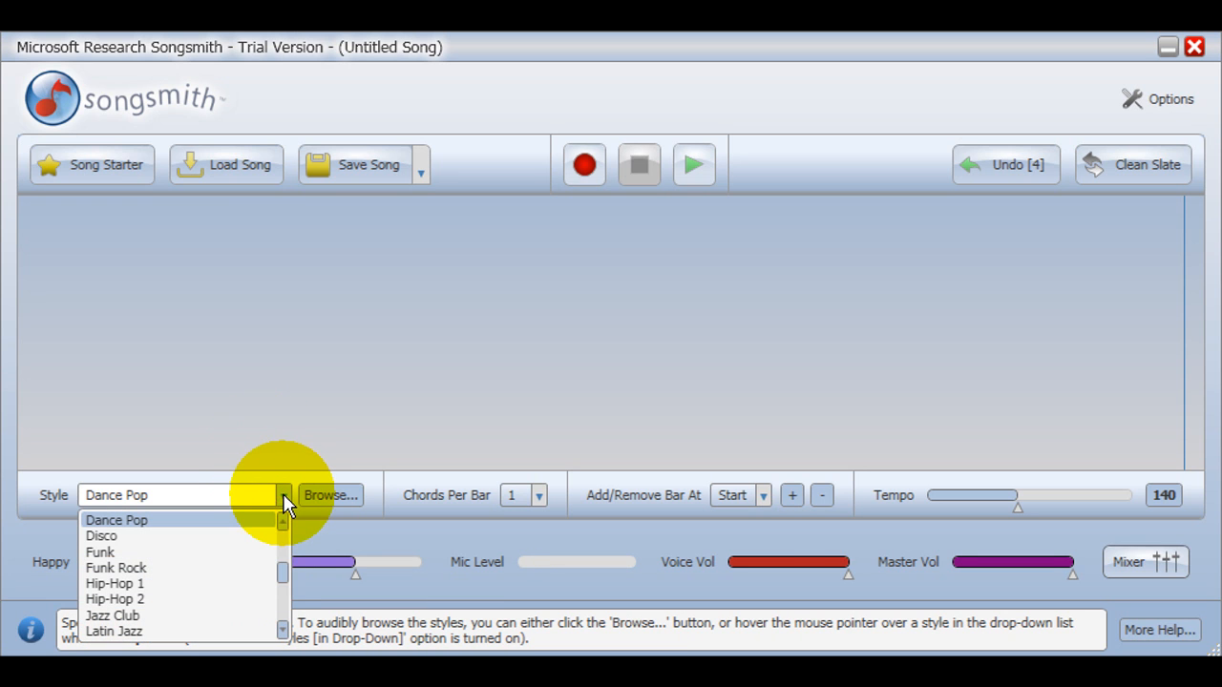
{"action": "left_click_drag", "start_coordinate": [283, 570], "coordinate": [282, 600]}
Step: Choose Pop as the song's style in place of Dance Pop
{"action": "left_click", "coordinate": [104, 567]}
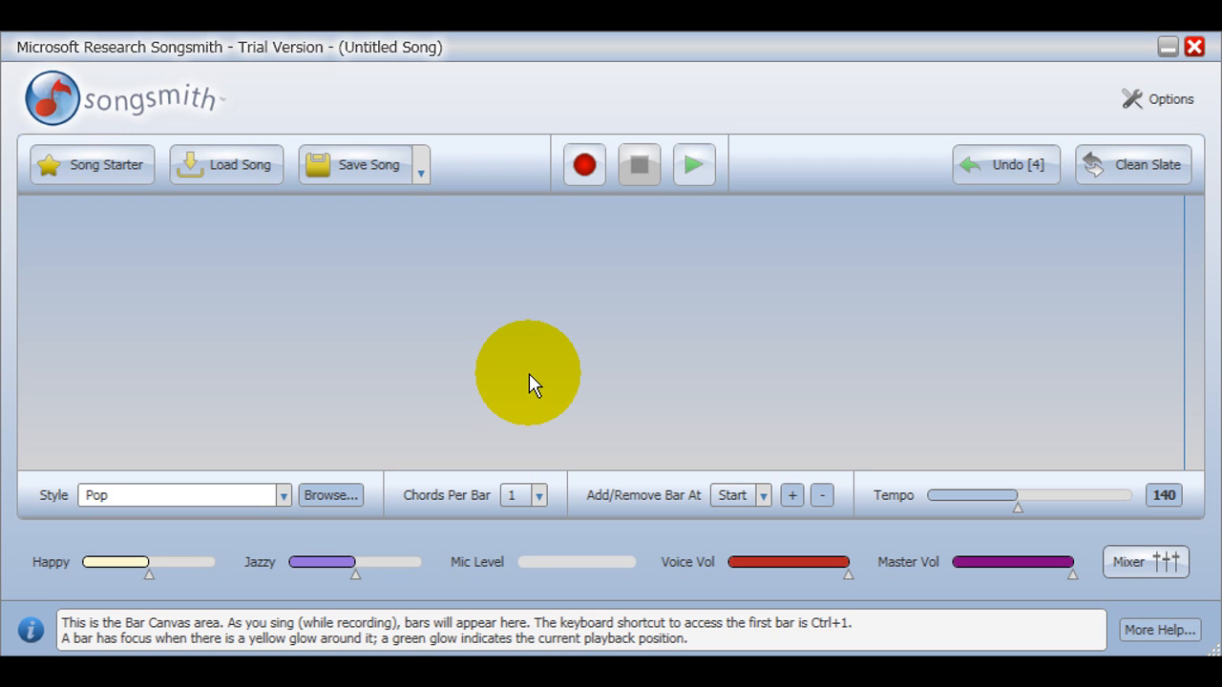
Step: Record a sung 16-bar take, then stop so Songsmith assigns G, C, Am and D chords per bar
{"action": "left_click", "coordinate": [585, 164]}
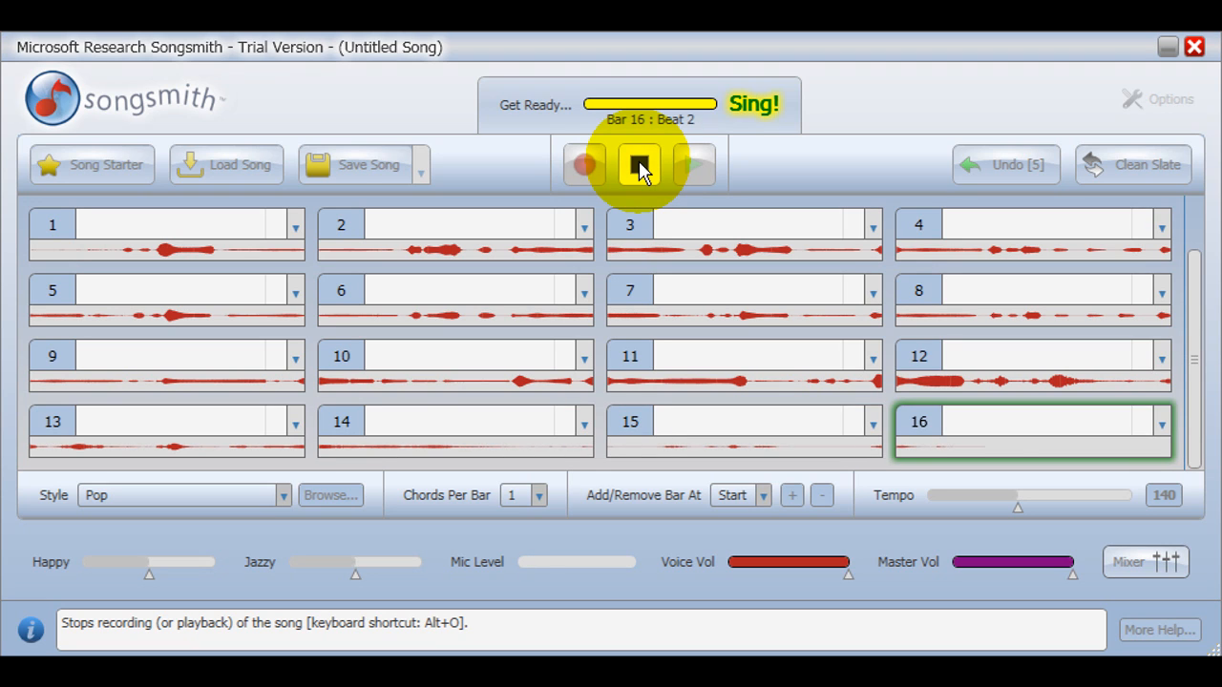
{"action": "left_click", "coordinate": [641, 170]}
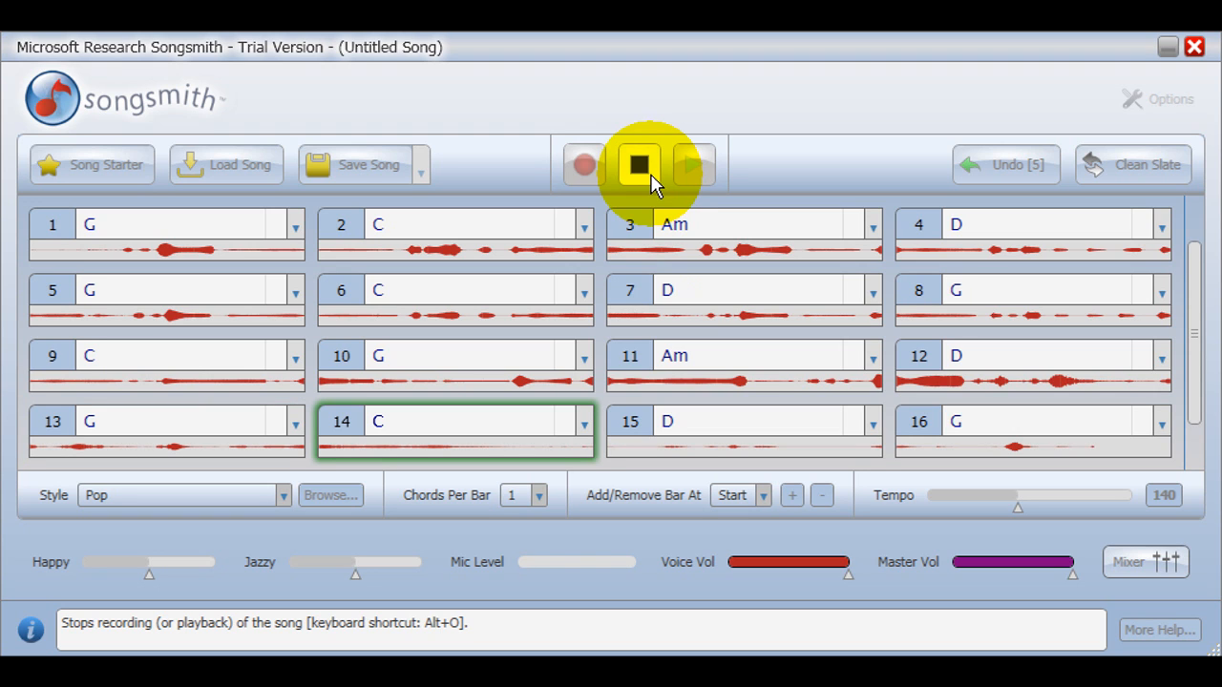
Step: Stop playback of the recorded song after hearing it with its chords
{"action": "left_click", "coordinate": [639, 165]}
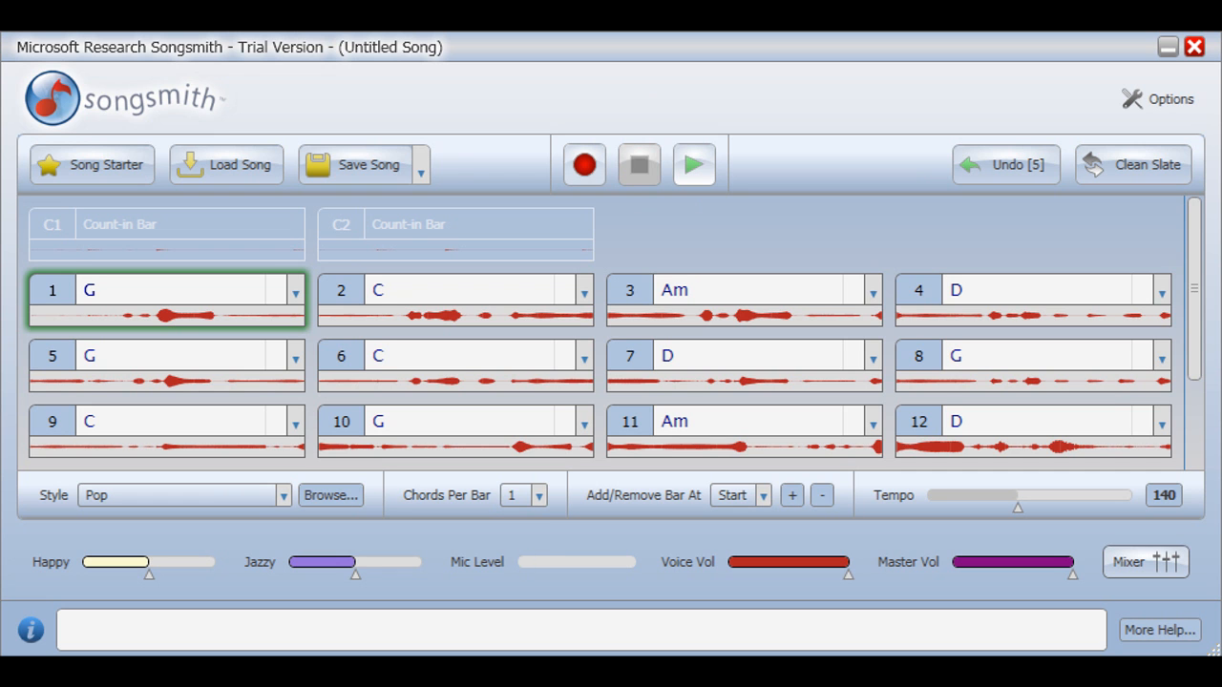
{"action": "scroll", "coordinate": [704, 382], "scroll_direction": "up", "scroll_amount": 3}
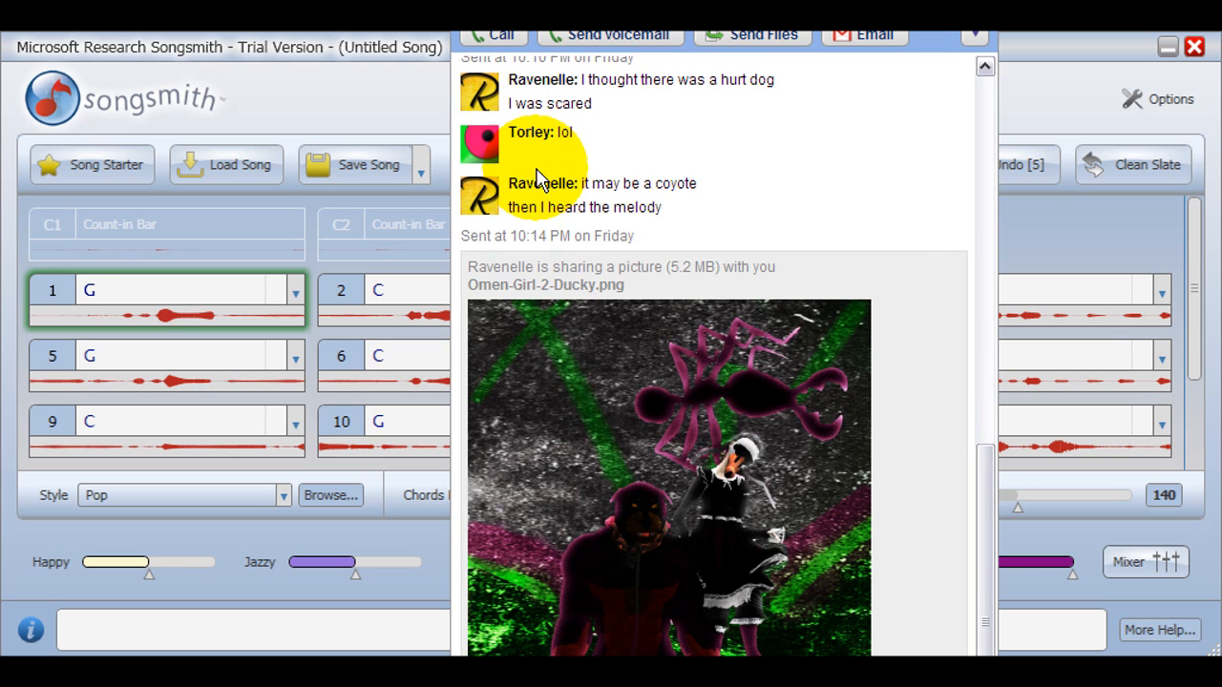
{"action": "scroll", "coordinate": [657, 381], "scroll_direction": "down", "scroll_amount": 3}
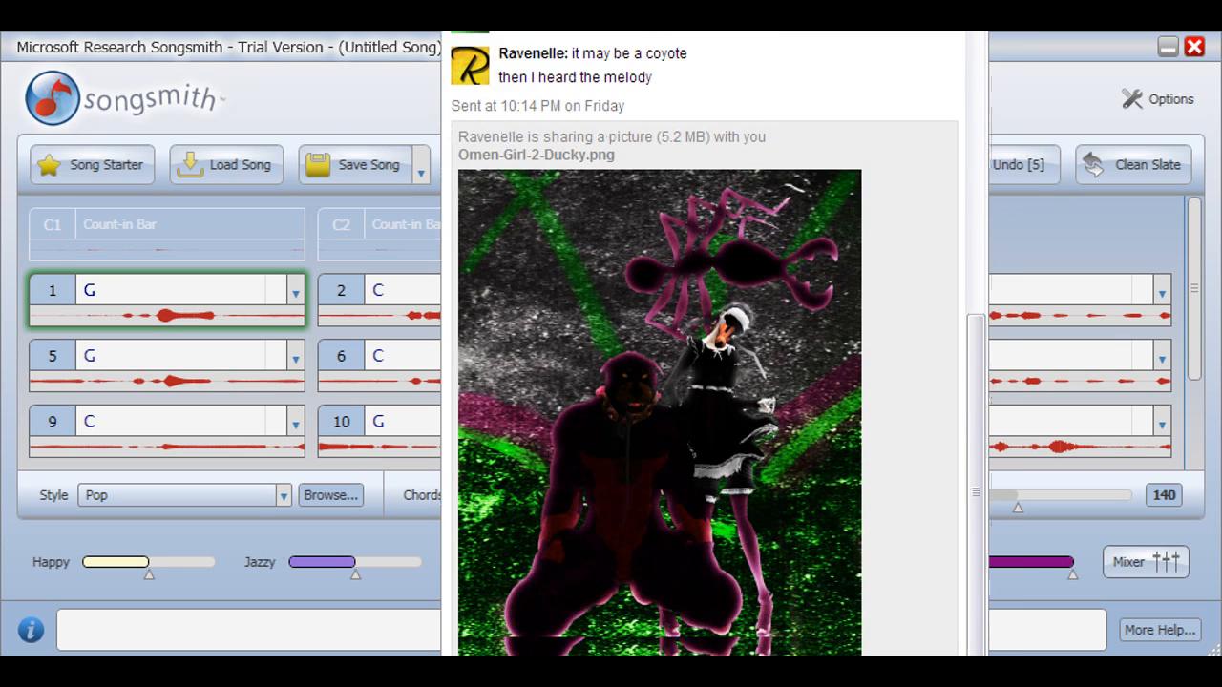
{"action": "scroll", "coordinate": [657, 382], "scroll_direction": "down", "scroll_amount": 2}
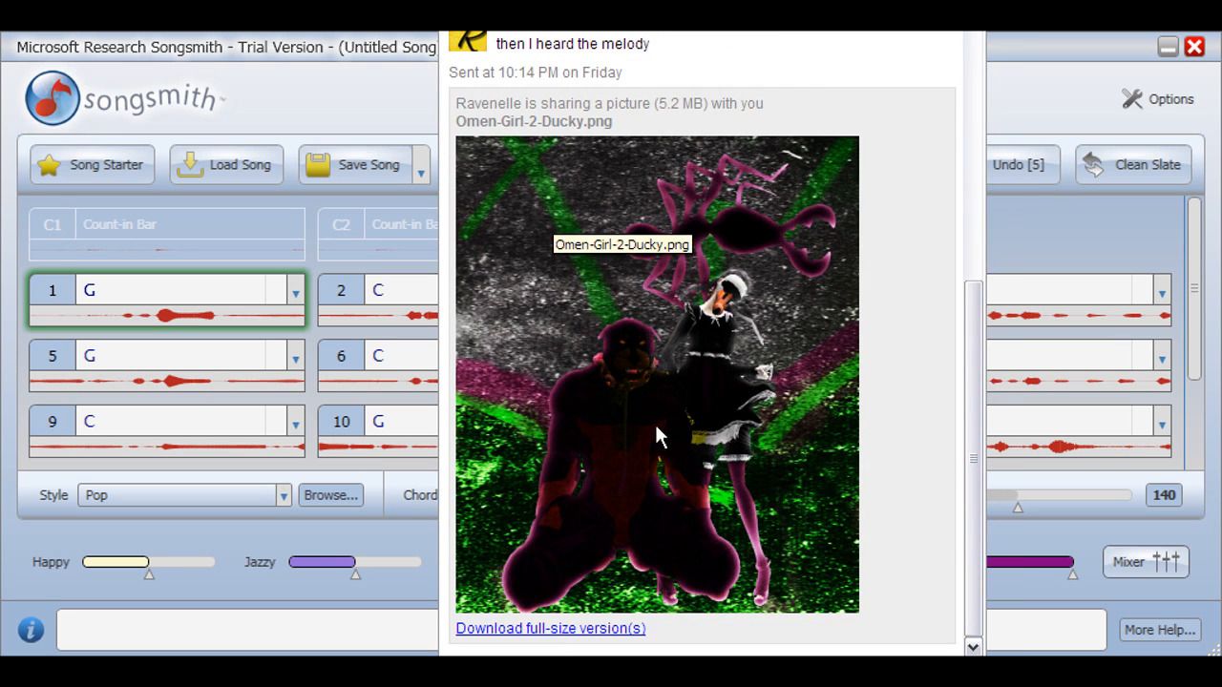